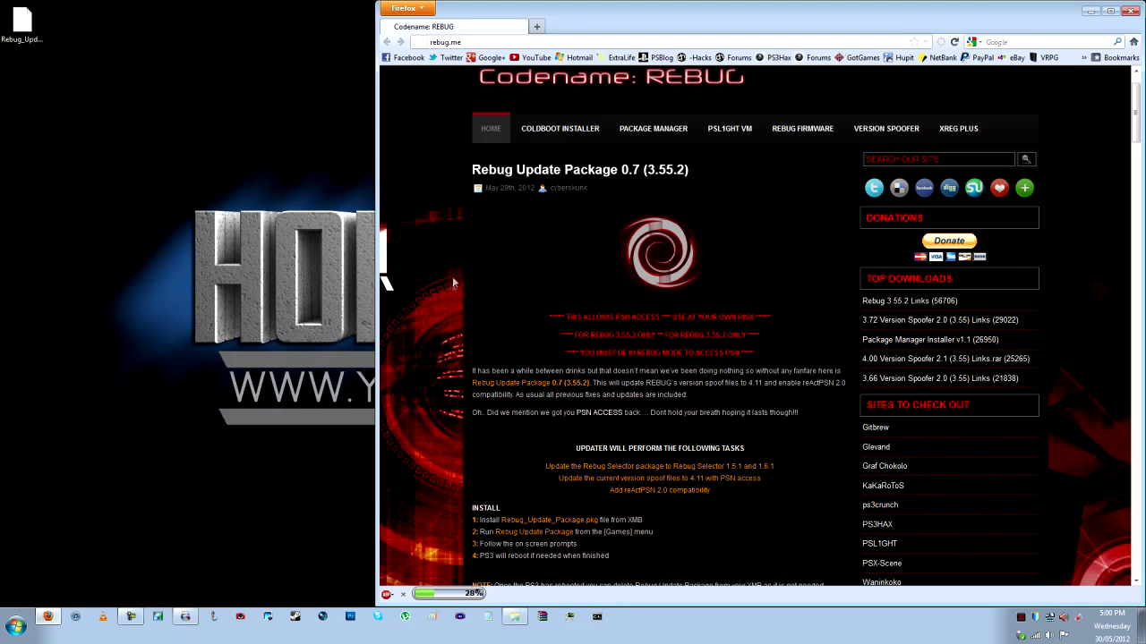
# - Review the install notes about posting links and PSN access returning
pyautogui.scroll(-4, 594, 306)
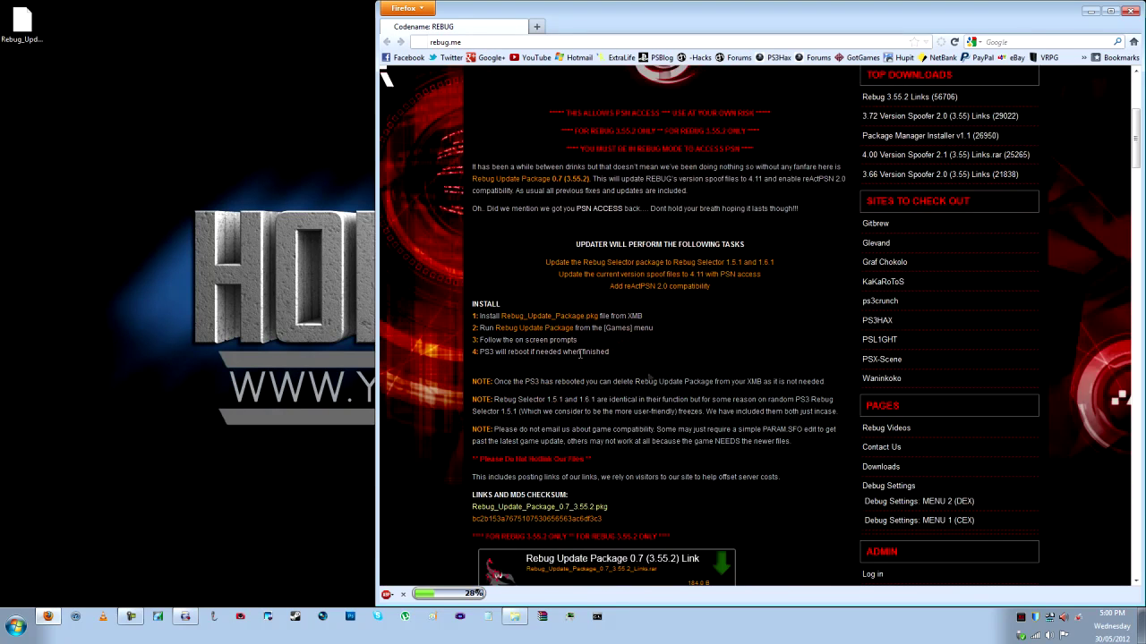
pyautogui.moveTo(474, 474); pyautogui.dragTo(775, 478)
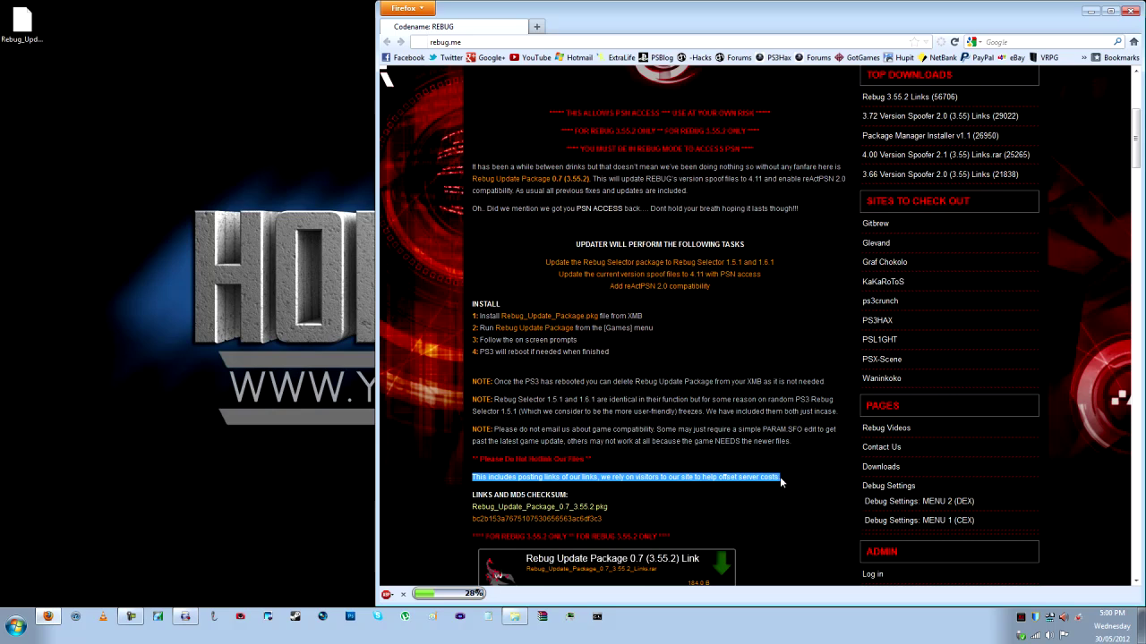
pyautogui.click(773, 467)
pyautogui.scroll(3, 422, 264)
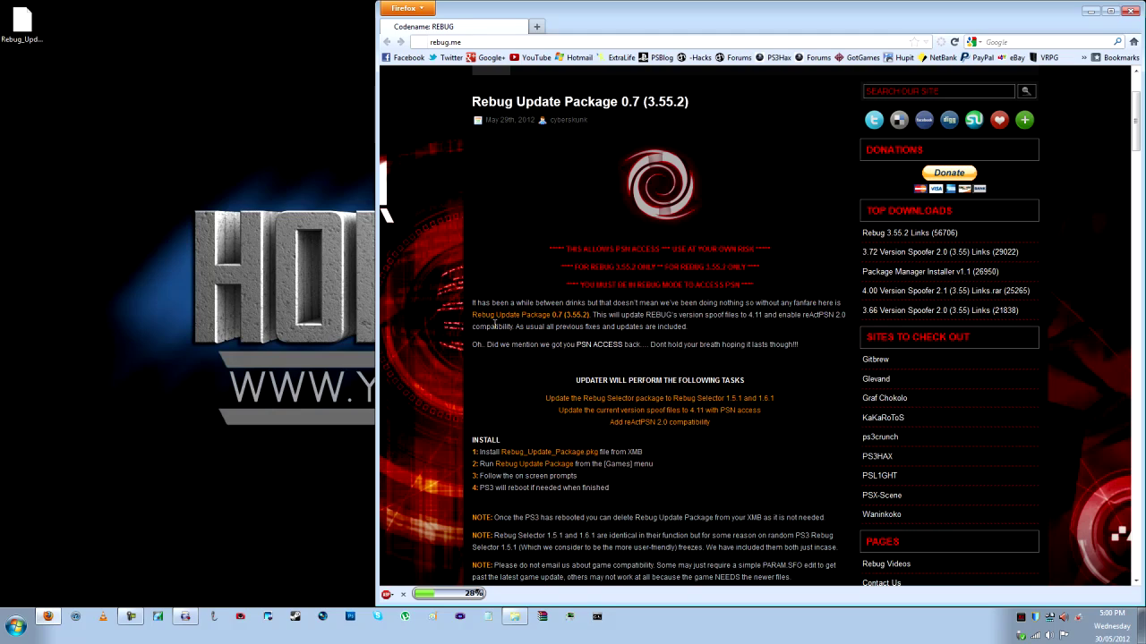
pyautogui.moveTo(474, 345); pyautogui.dragTo(805, 347)
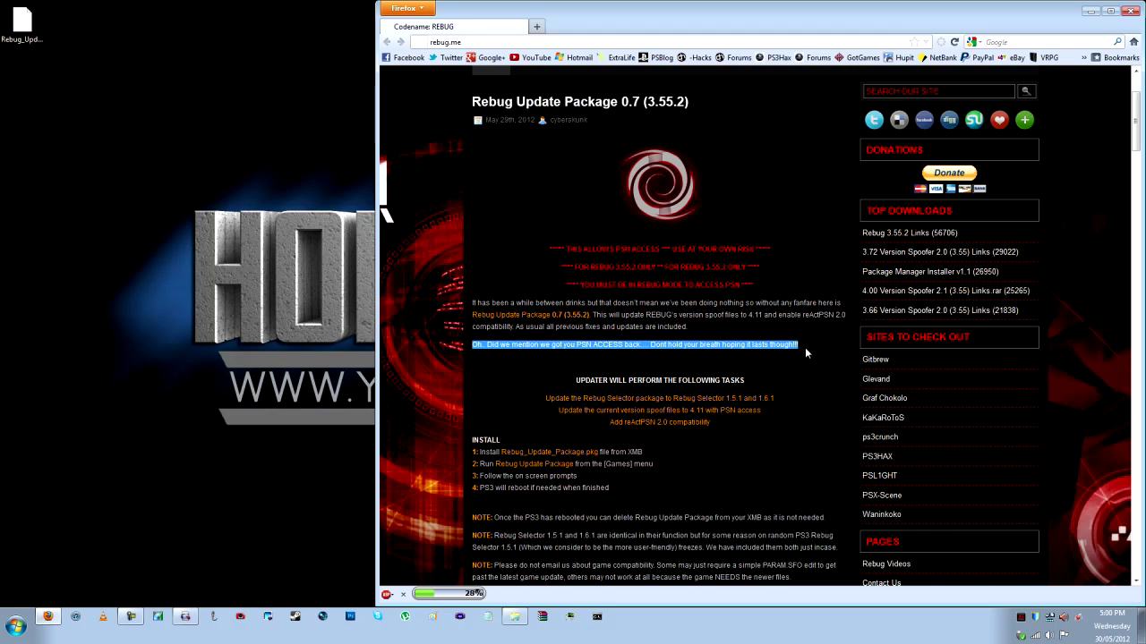
pyautogui.click(804, 345)
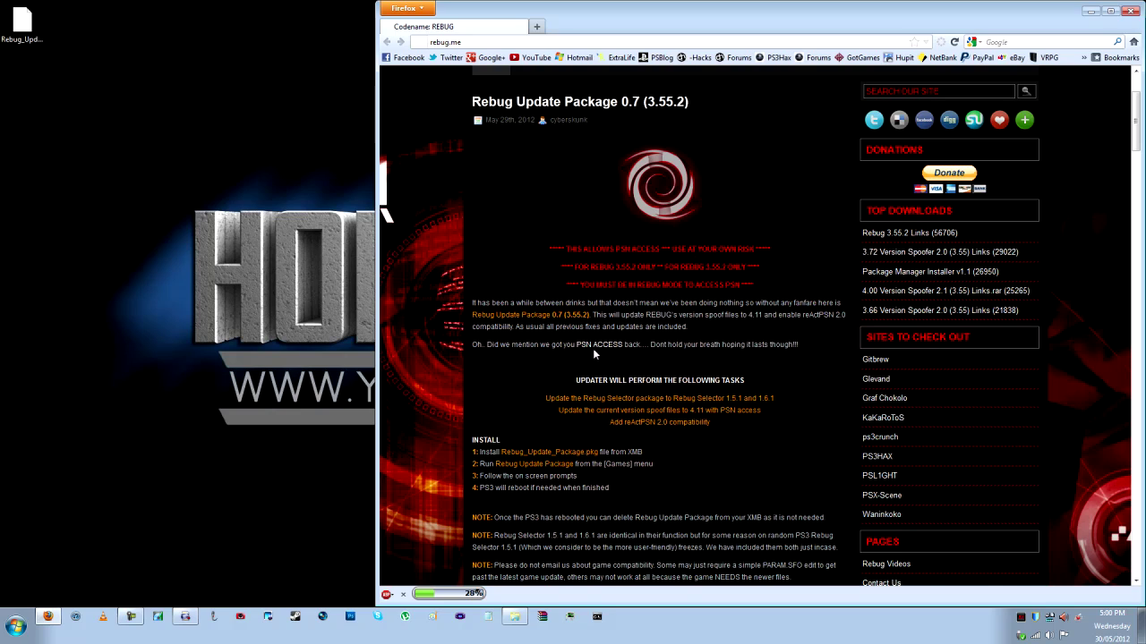
# - Select the downloaded Rebug package on the desktop and minimize Firefox
pyautogui.scroll(-5, 603, 383)
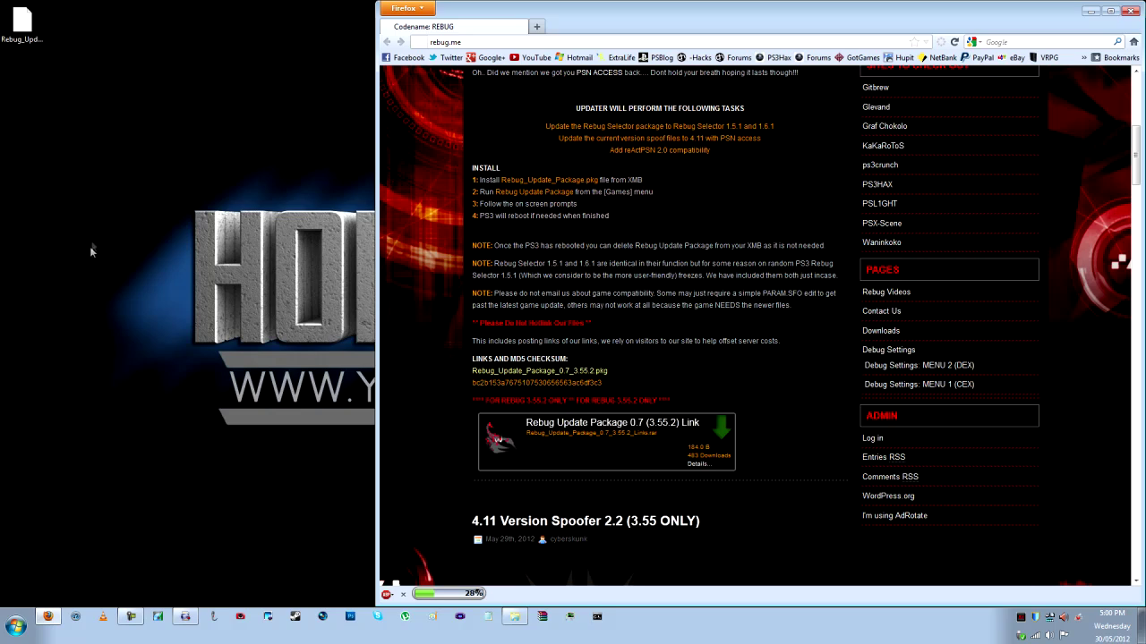
pyautogui.click(27, 24)
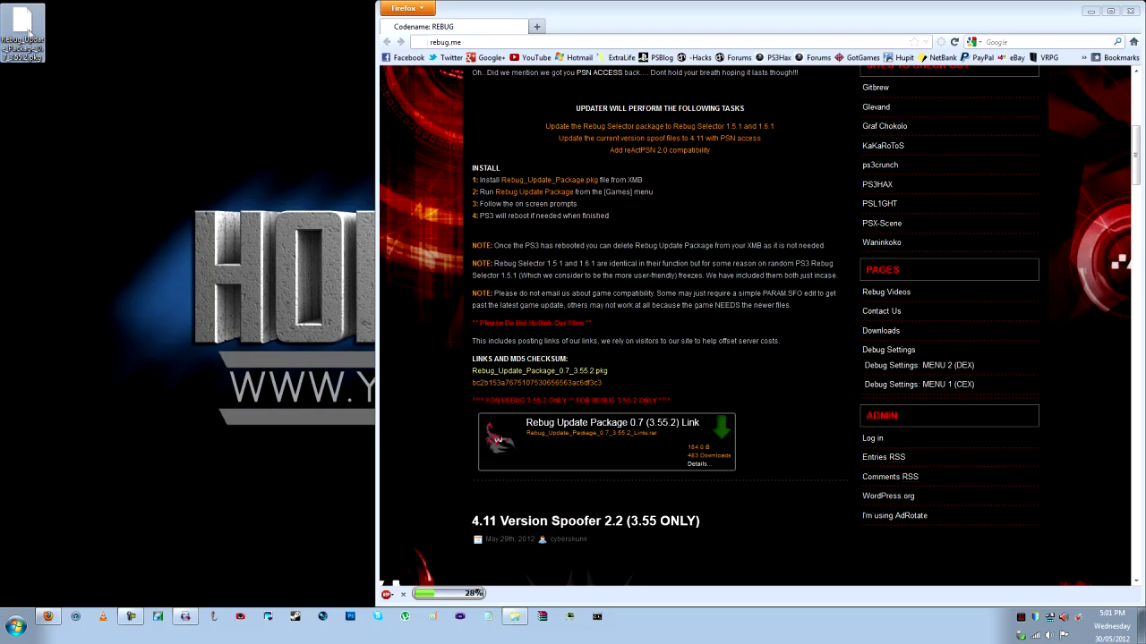
pyautogui.click(1091, 12)
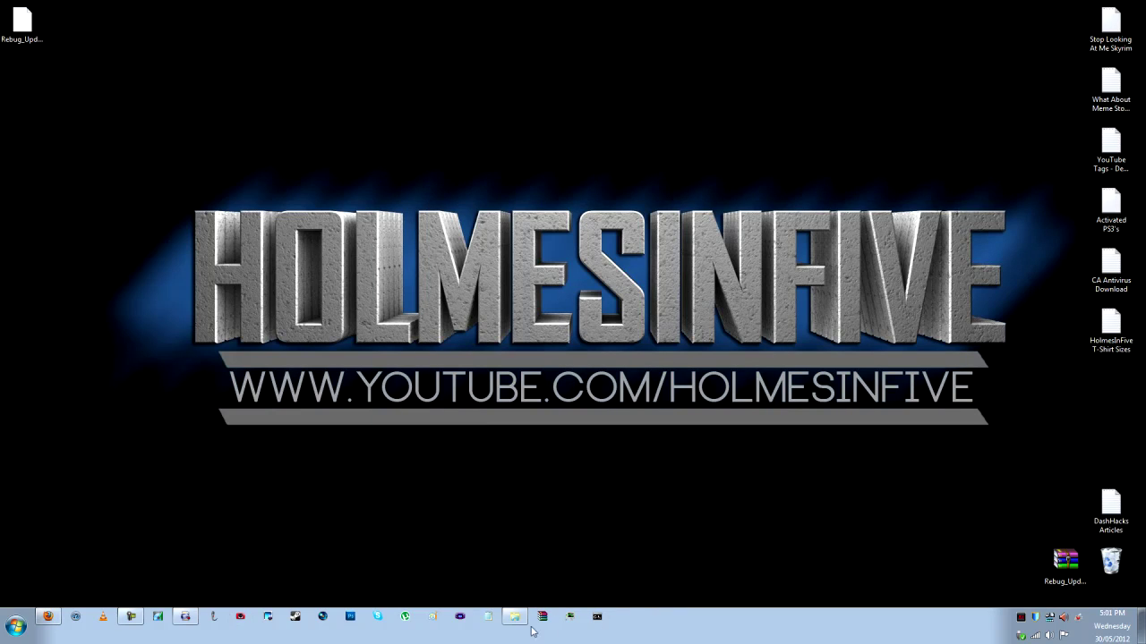
# - Open the USB drive (E:) window and copy Rebug_Update_Package_0.7_3.55.2.pkg from the desktop
pyautogui.click(515, 617)
pyautogui.moveTo(256, 20); pyautogui.dragTo(504, 8)
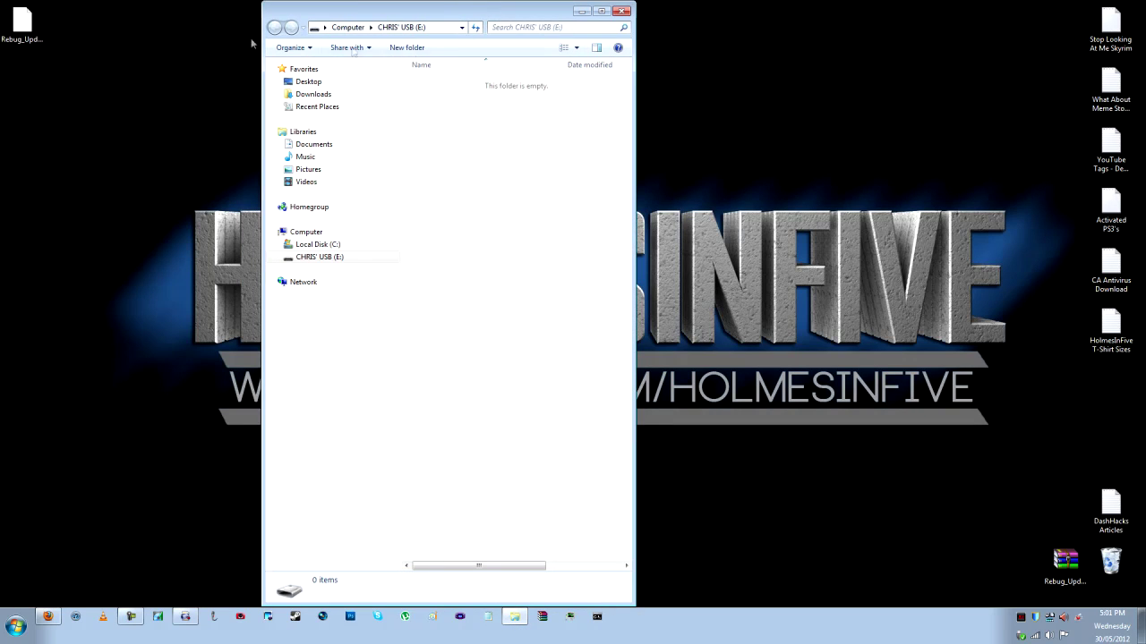
pyautogui.rightClick(22, 25)
pyautogui.click(62, 171)
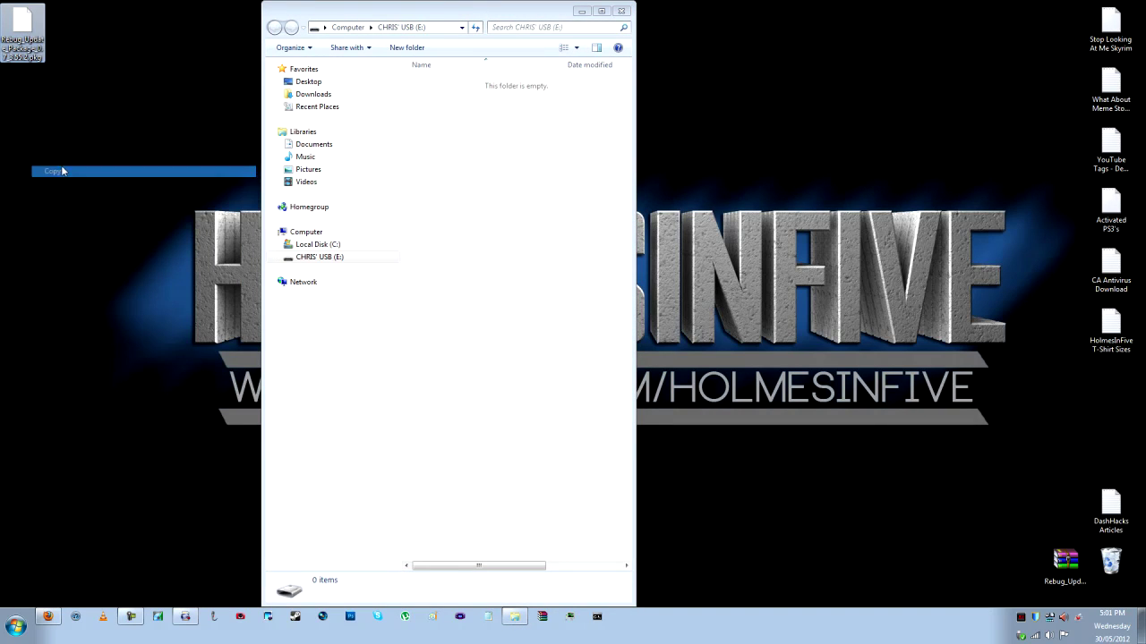
# - Paste the package into the USB drive folder and close the window
pyautogui.rightClick(503, 185)
pyautogui.click(531, 277)
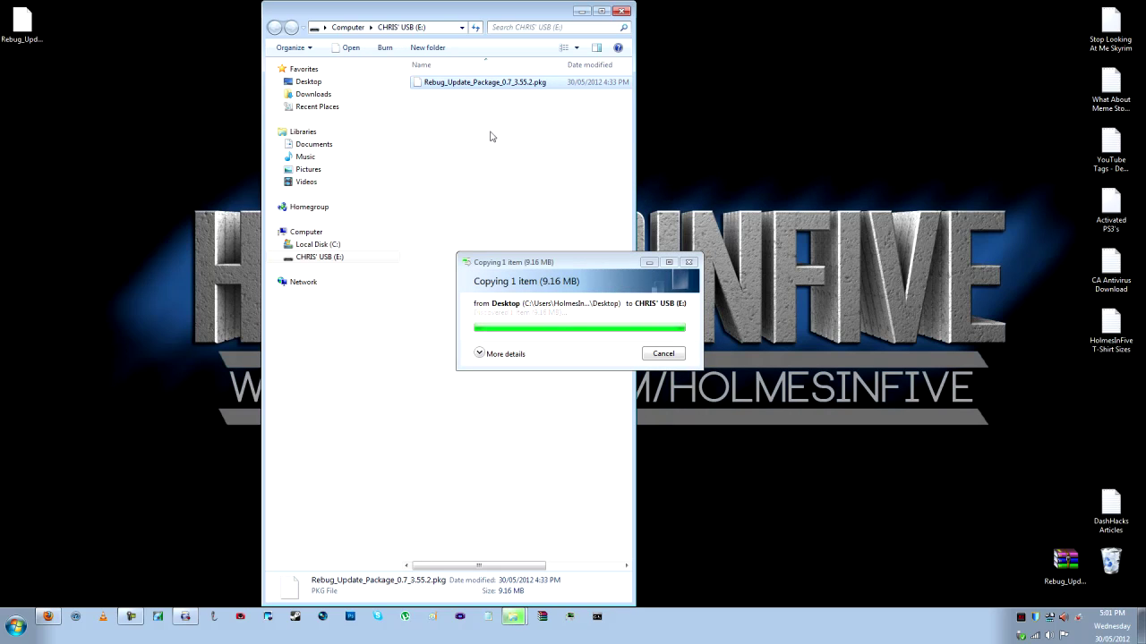
pyautogui.click(486, 134)
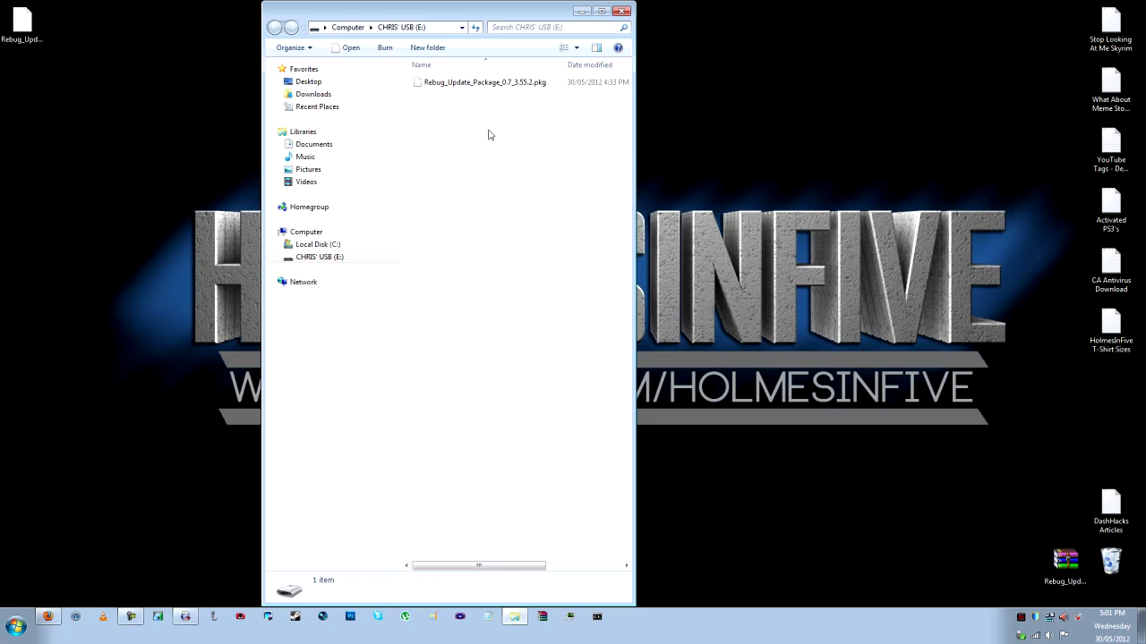
pyautogui.click(623, 11)
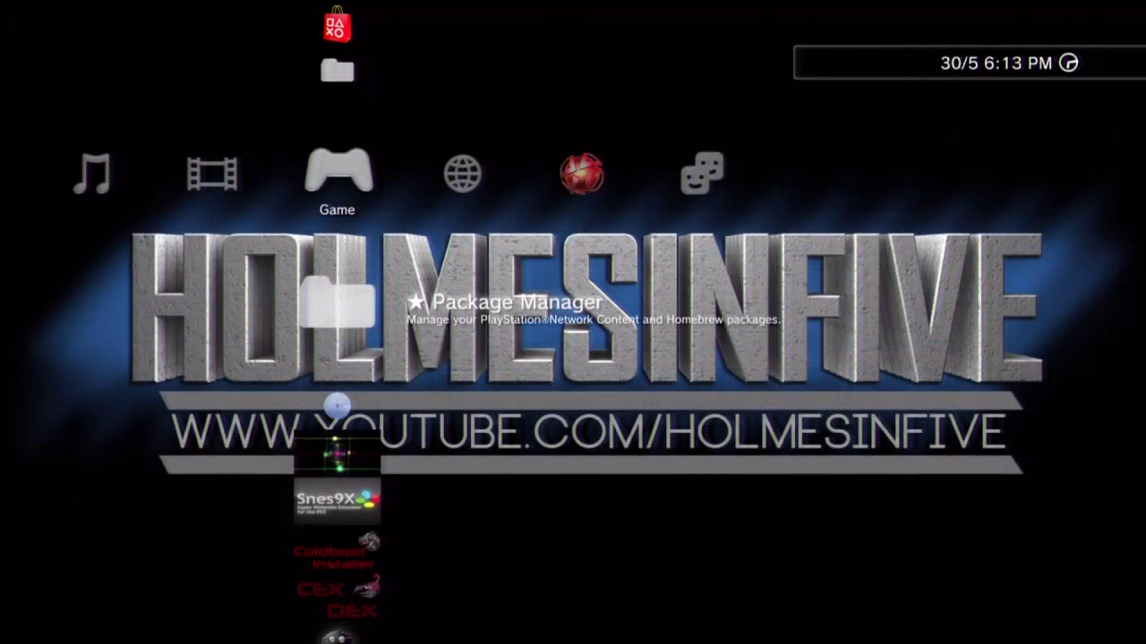
# - Install Rebug_Update_Package_0.7_3.55.2.pkg via Package Manager > Install Package Files > Standard Package Location
pyautogui.press('Up')
pyautogui.press('Down')
pyautogui.press('Down')
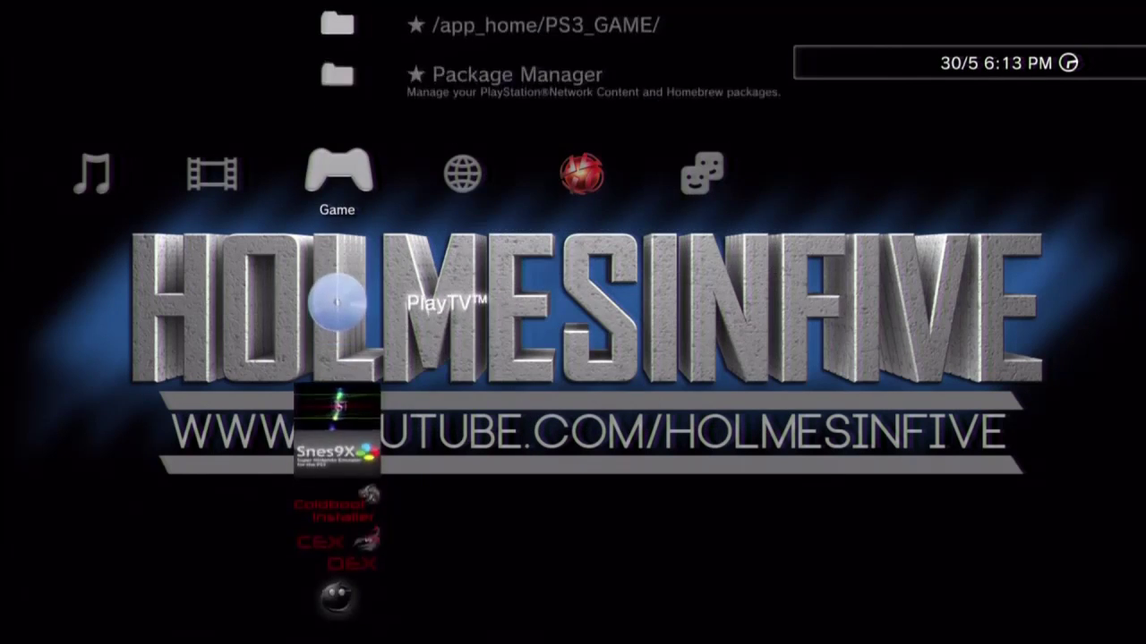
pyautogui.press('Up')
pyautogui.press('Up')
pyautogui.press('Down')
pyautogui.press('Return')
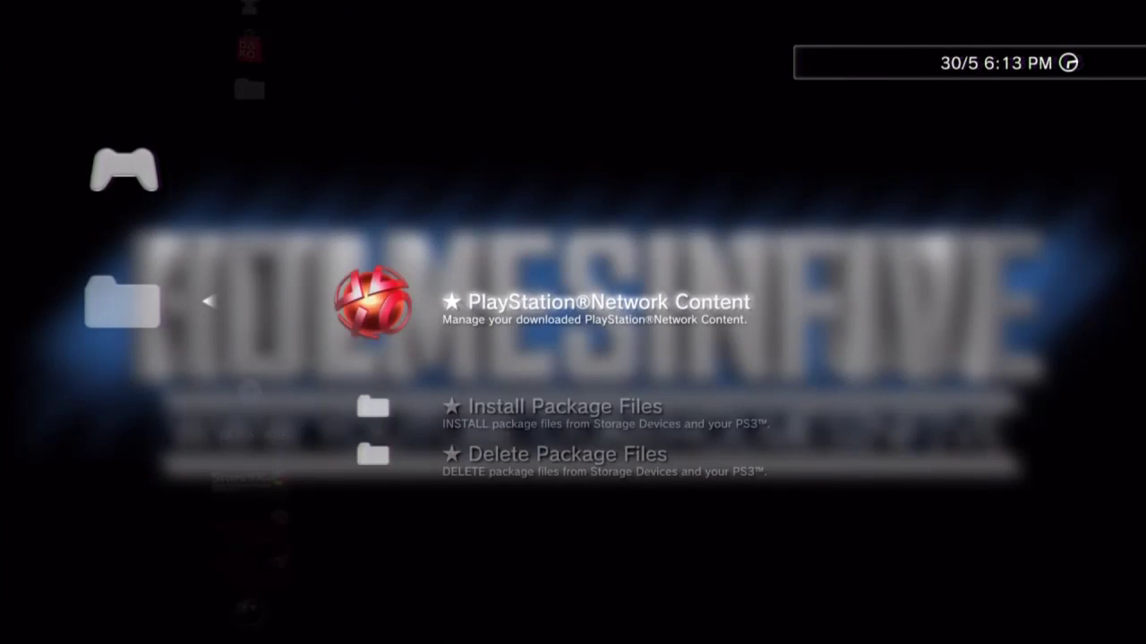
pyautogui.press('Down')
pyautogui.press('Return')
pyautogui.press('Down')
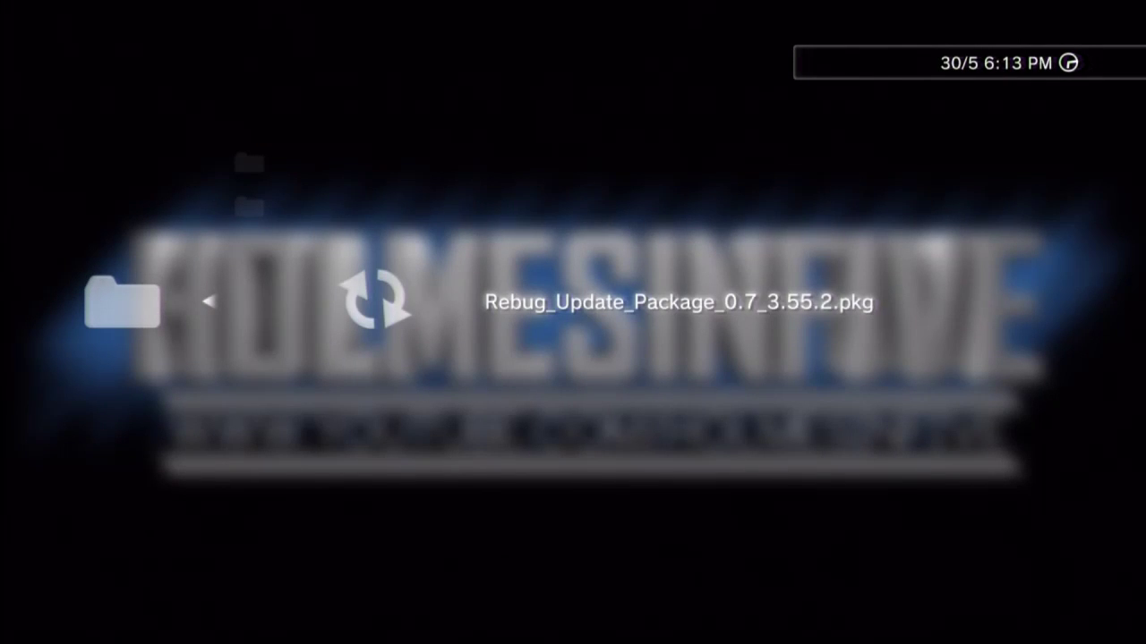
pyautogui.press('Return')
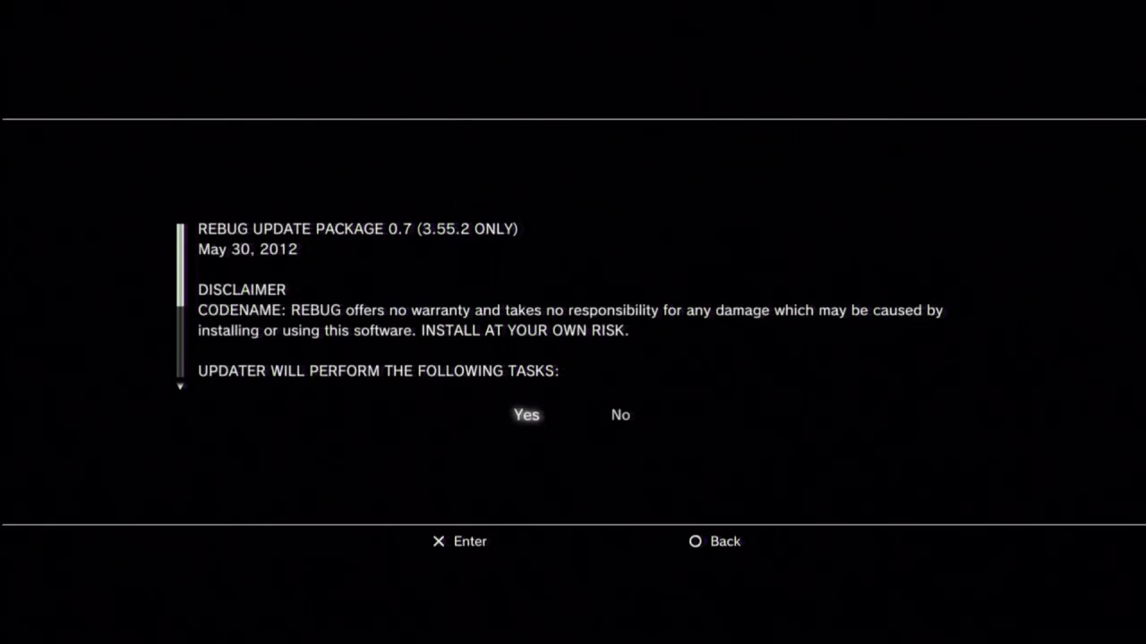
# - Scroll through the updater disclaimer and confirm Yes to run the update to completion
pyautogui.scroll(-3, 564, 300)
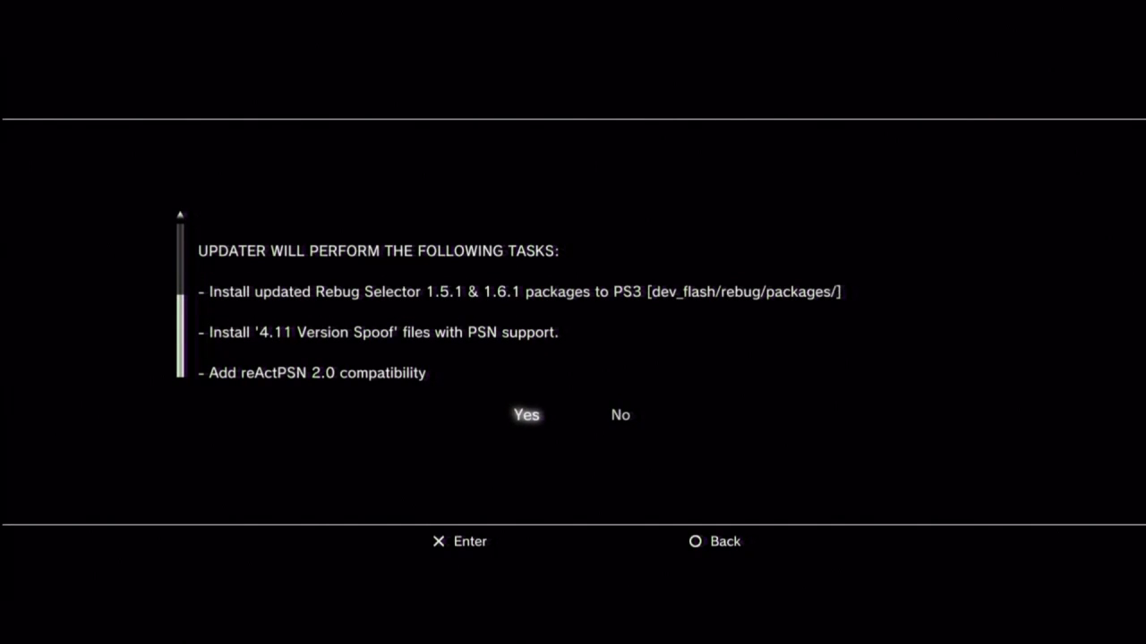
pyautogui.press('Return')
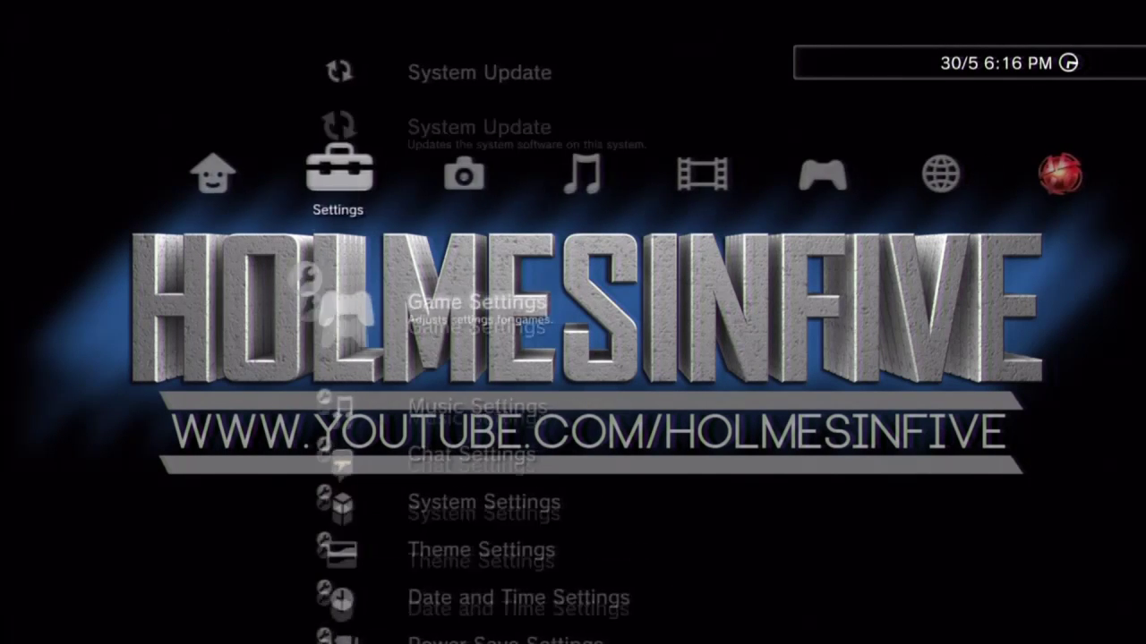
# - Run System Update to confirm no update is needed, then view System Information showing 4.11
pyautogui.press('Return')
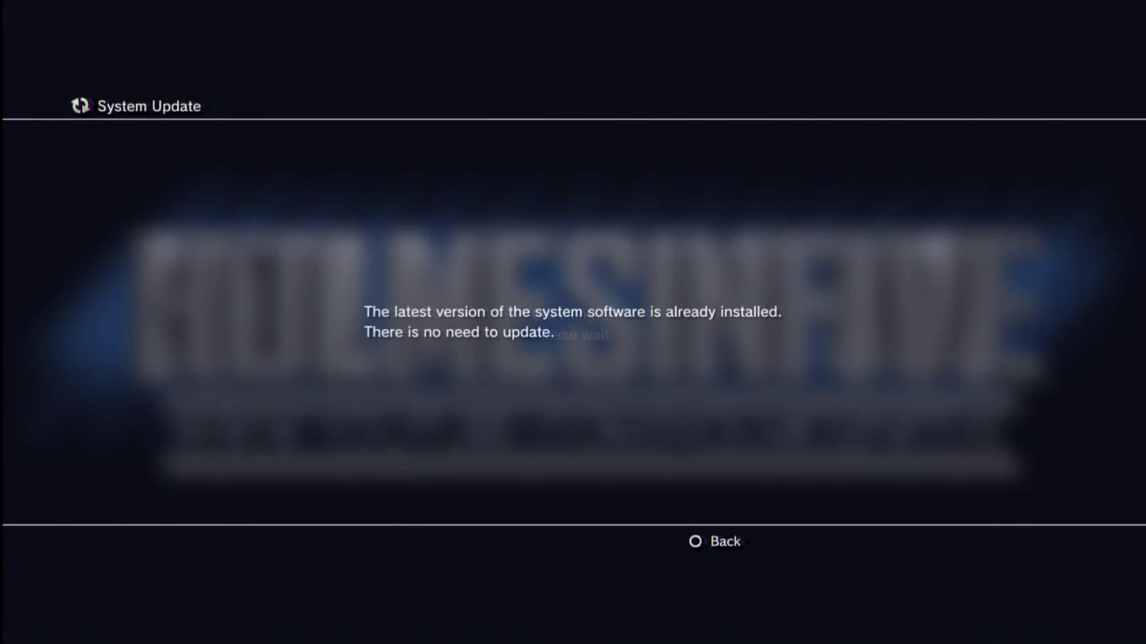
pyautogui.press('Escape')
pyautogui.press('Down')
pyautogui.press('Down')
pyautogui.press('Down')
pyautogui.press('Down')
pyautogui.press('Down')
pyautogui.press('Down')
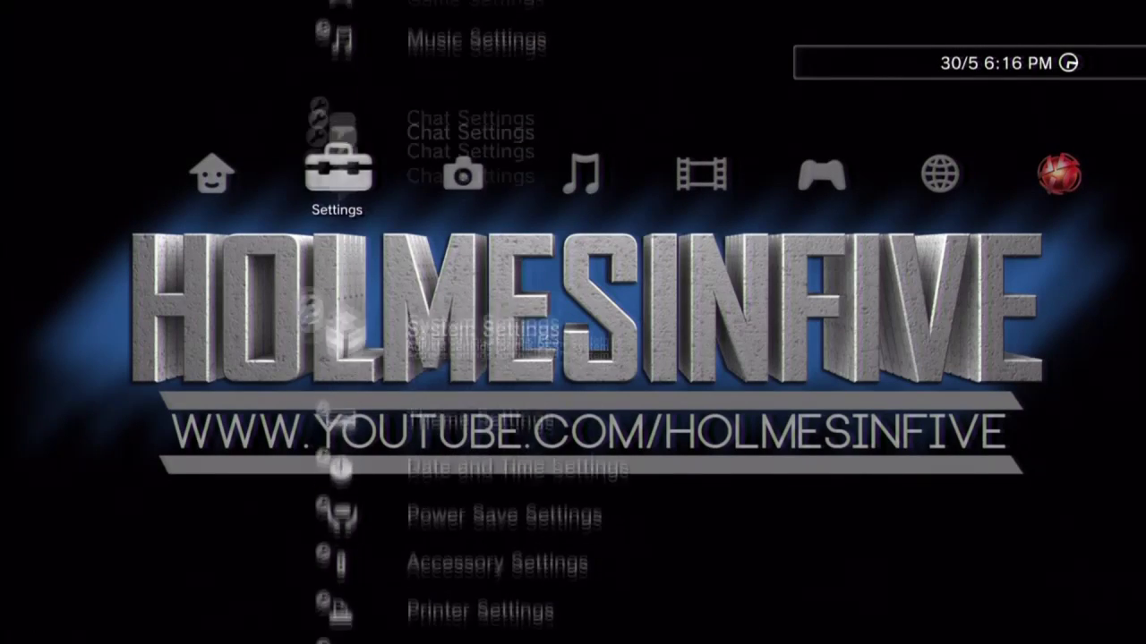
pyautogui.press('Up')
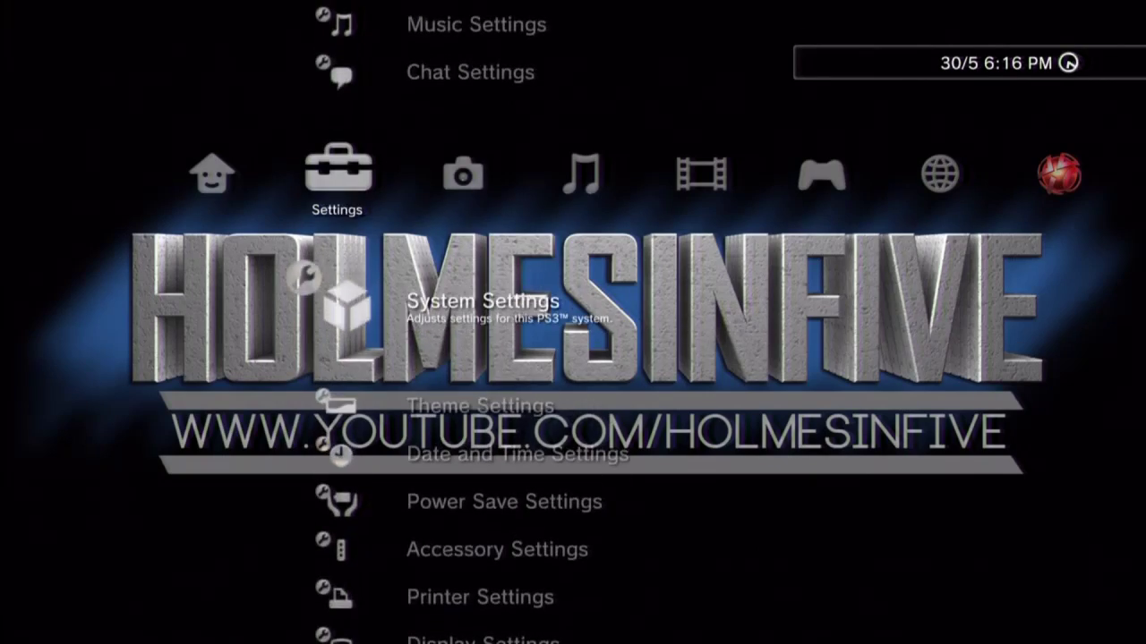
pyautogui.press('Return')
pyautogui.press('Down')
pyautogui.press('Down')
pyautogui.press('Down')
pyautogui.press('Down')
pyautogui.press('Down')
pyautogui.press('Down')
pyautogui.press('Down')
pyautogui.press('Down')
pyautogui.press('Down')
pyautogui.press('Down')
pyautogui.press('Down')
pyautogui.press('Down')
pyautogui.press('Down')
pyautogui.press('Down')
pyautogui.press('Down')
pyautogui.press('Down')
pyautogui.press('Down')
pyautogui.press('Down')
pyautogui.press('Down')
pyautogui.press('Down')
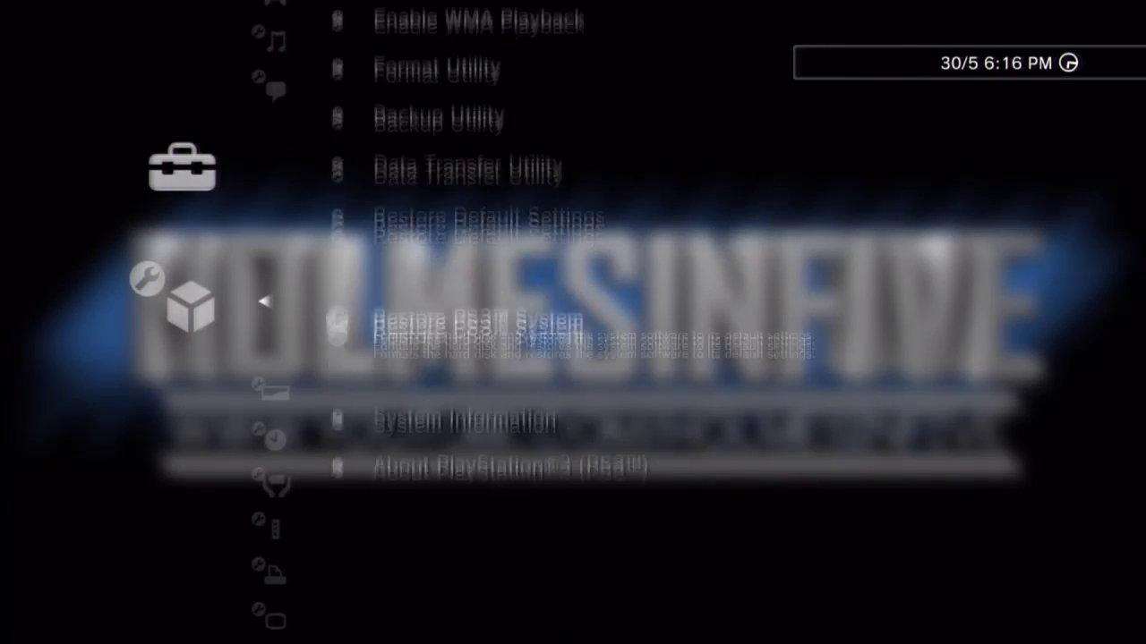
pyautogui.press('Return')
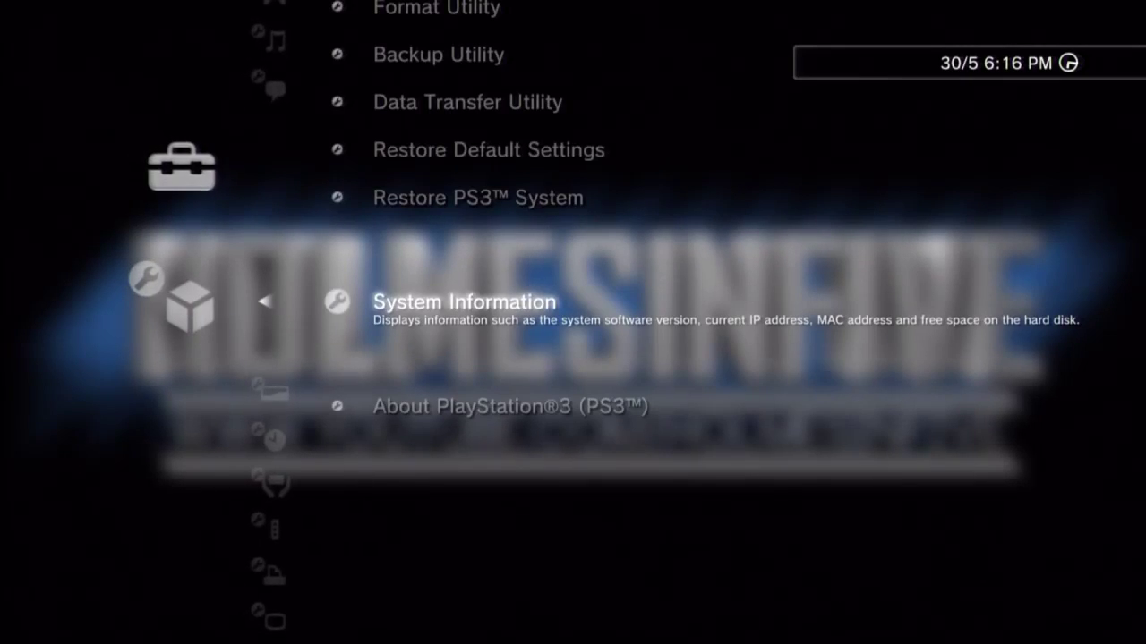
# - Start Quick Sign Up from the PlayStation Network category
pyautogui.press('Escape')
pyautogui.press('Right')
pyautogui.press('Right')
pyautogui.press('Right')
pyautogui.press('Right')
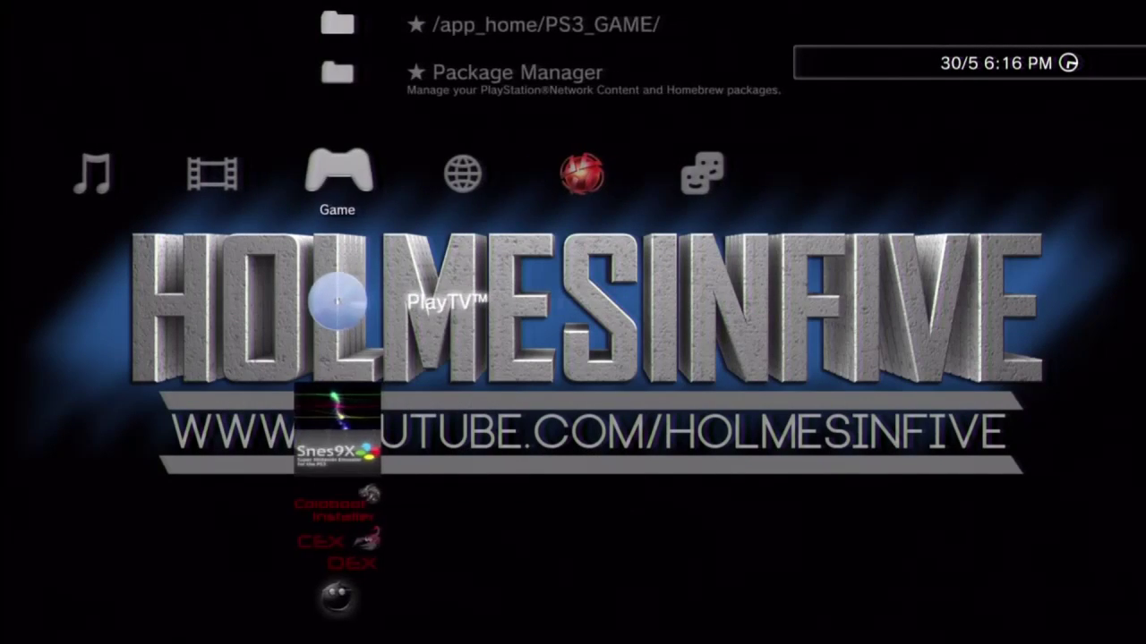
pyautogui.press('Right')
pyautogui.press('Right')
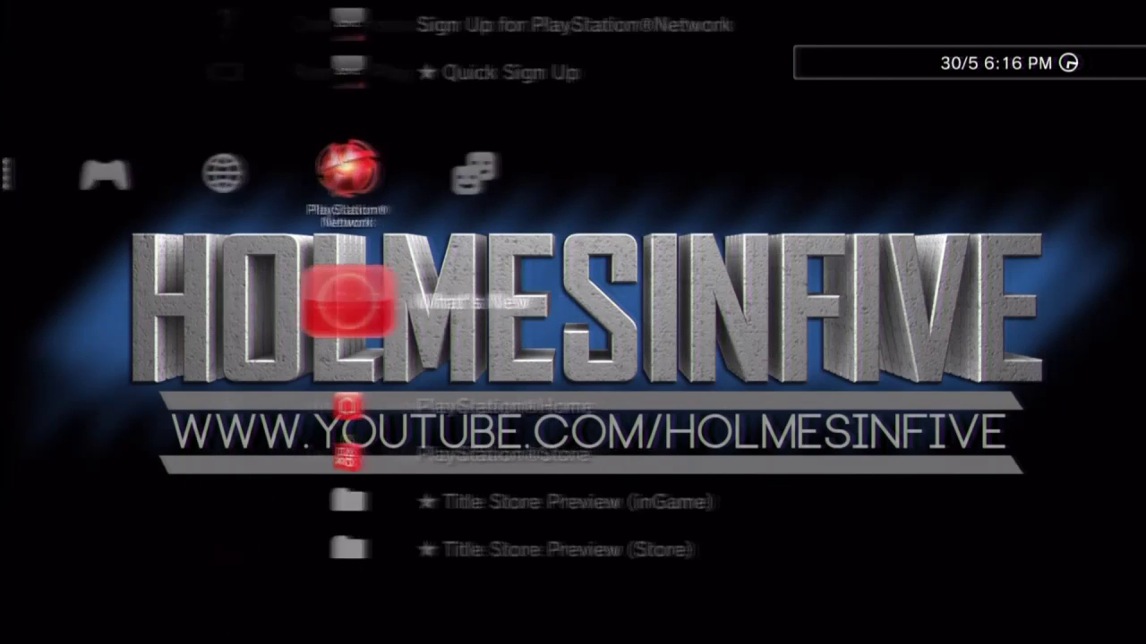
pyautogui.press('Right')
pyautogui.press('Left')
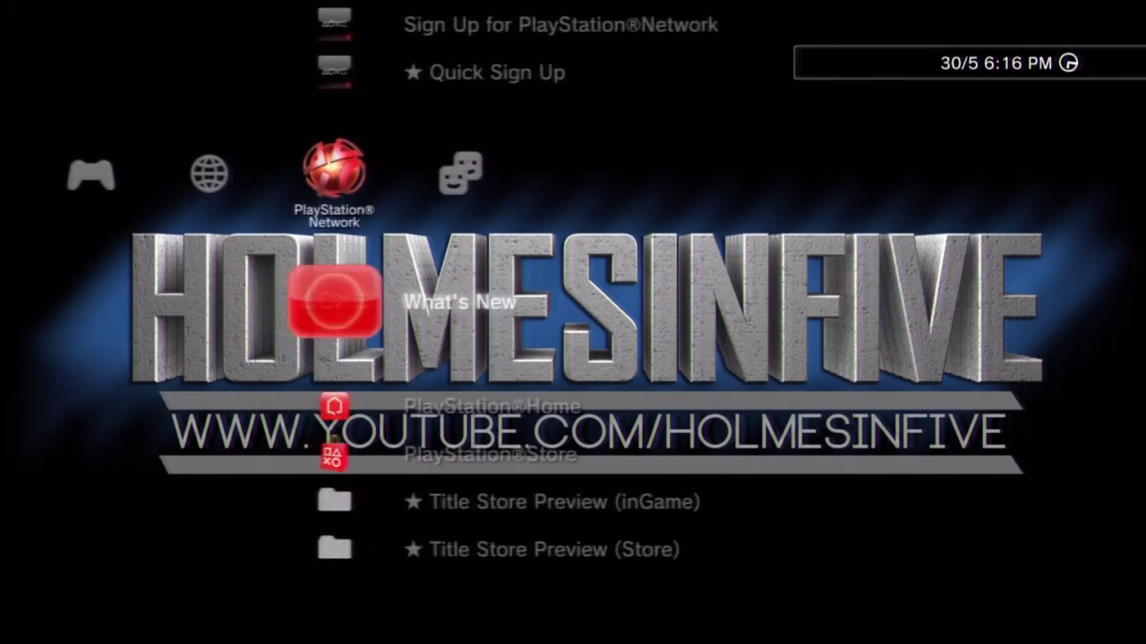
pyautogui.press('Up')
pyautogui.press('Return')
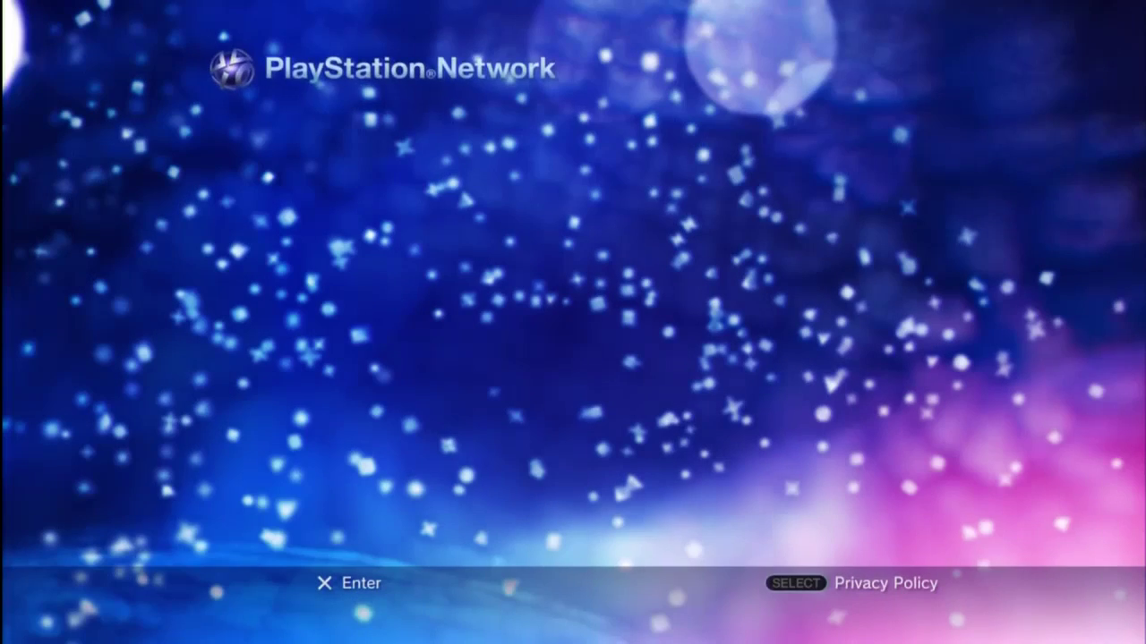
# - Step through the country, language and date of birth fields of the sign-up form
pyautogui.press('Down')
pyautogui.press('Down')
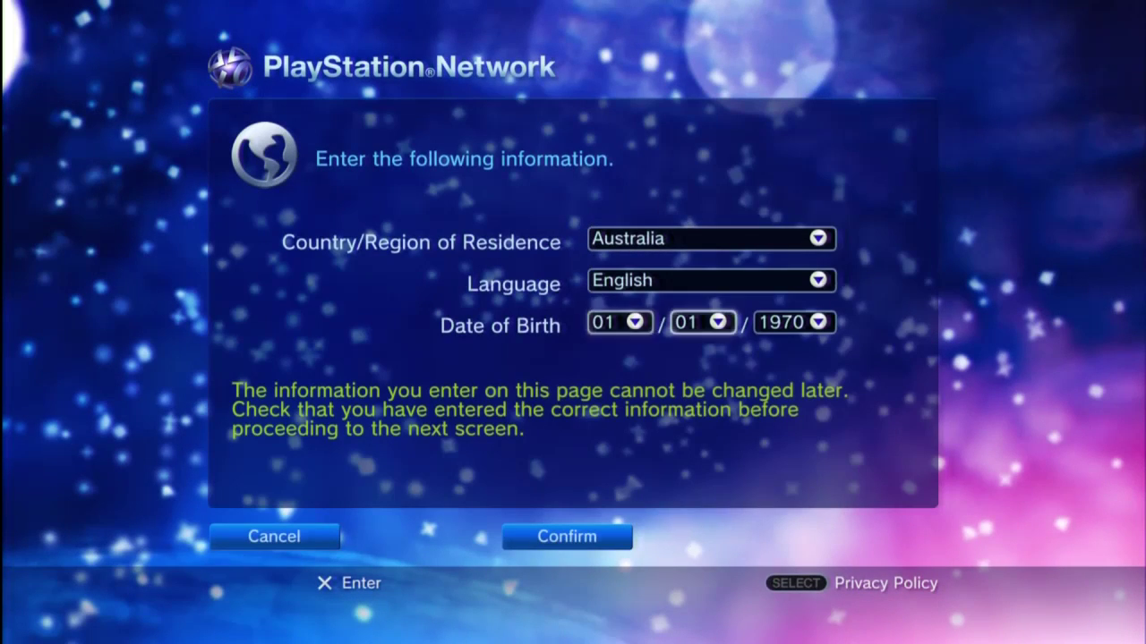
pyautogui.press('Down')
pyautogui.press('Right')
pyautogui.press('Up')
pyautogui.press('Up')
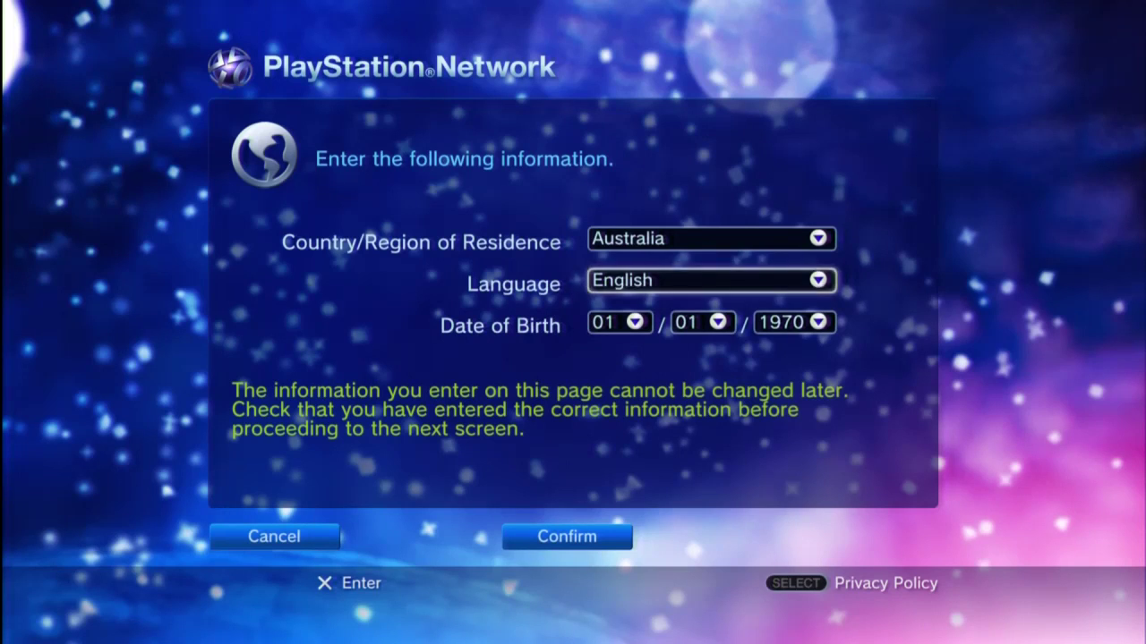
pyautogui.press('Up')
pyautogui.press('Down')
pyautogui.press('Down')
pyautogui.press('Left')
pyautogui.press('Up')
pyautogui.press('Down')
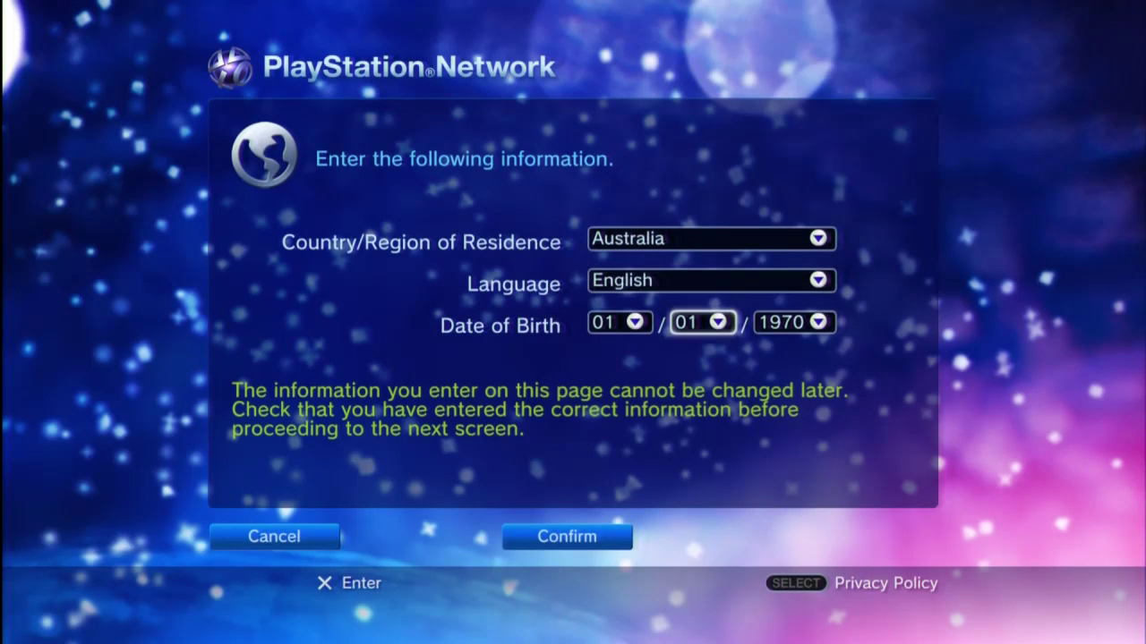
pyautogui.press('Up')
pyautogui.press('Up')
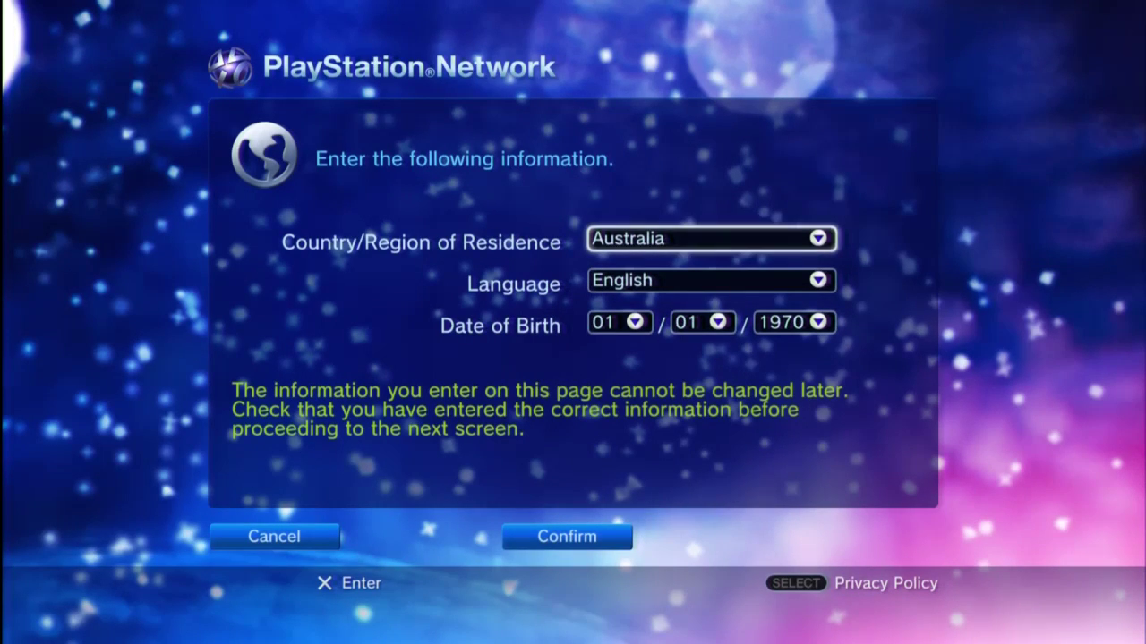
# - Cancel the sign-up form and confirm leaving it
pyautogui.press('Escape')
pyautogui.press('Down')
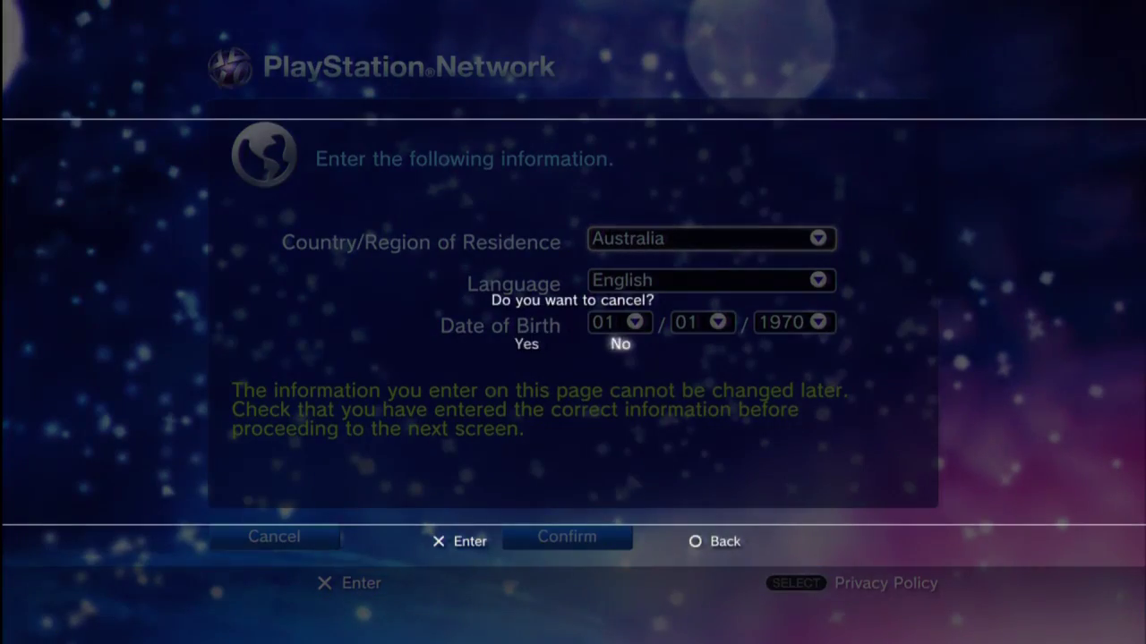
pyautogui.press('Return')
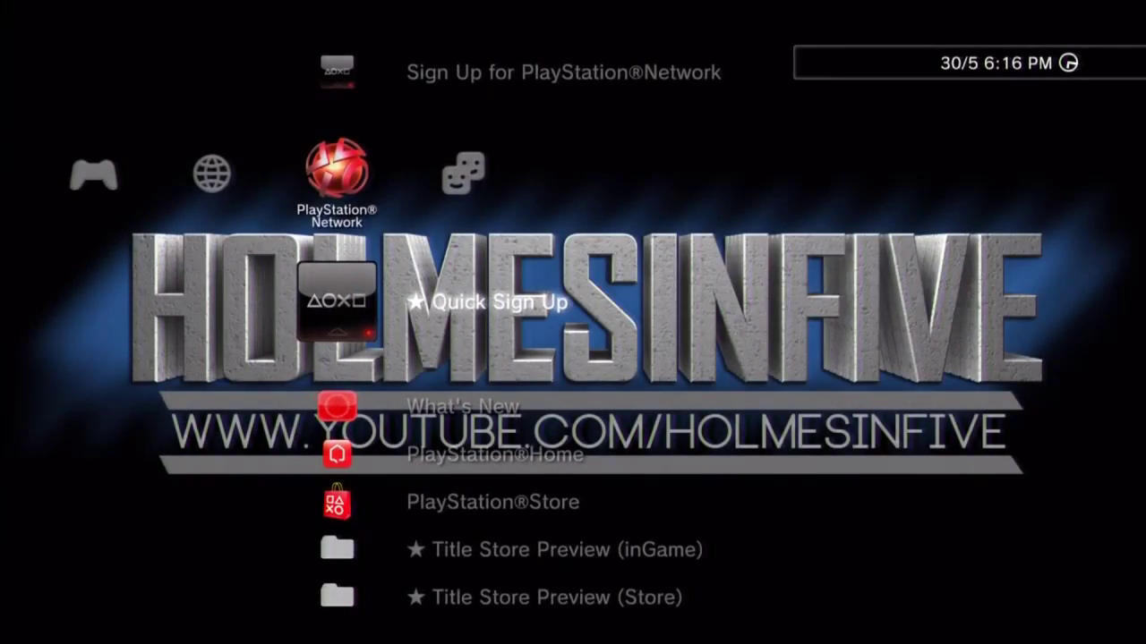
# - Move back to the Game category and highlight ★ Package Manager
pyautogui.press('Left')
pyautogui.press('Left')
pyautogui.press('Up')
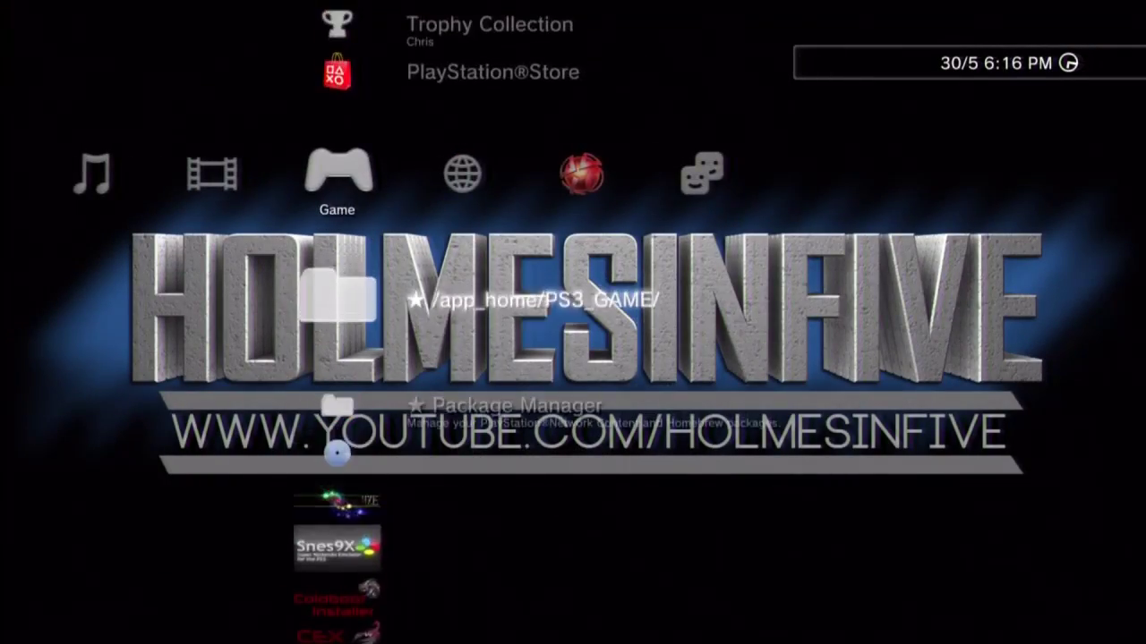
pyautogui.press('Down')
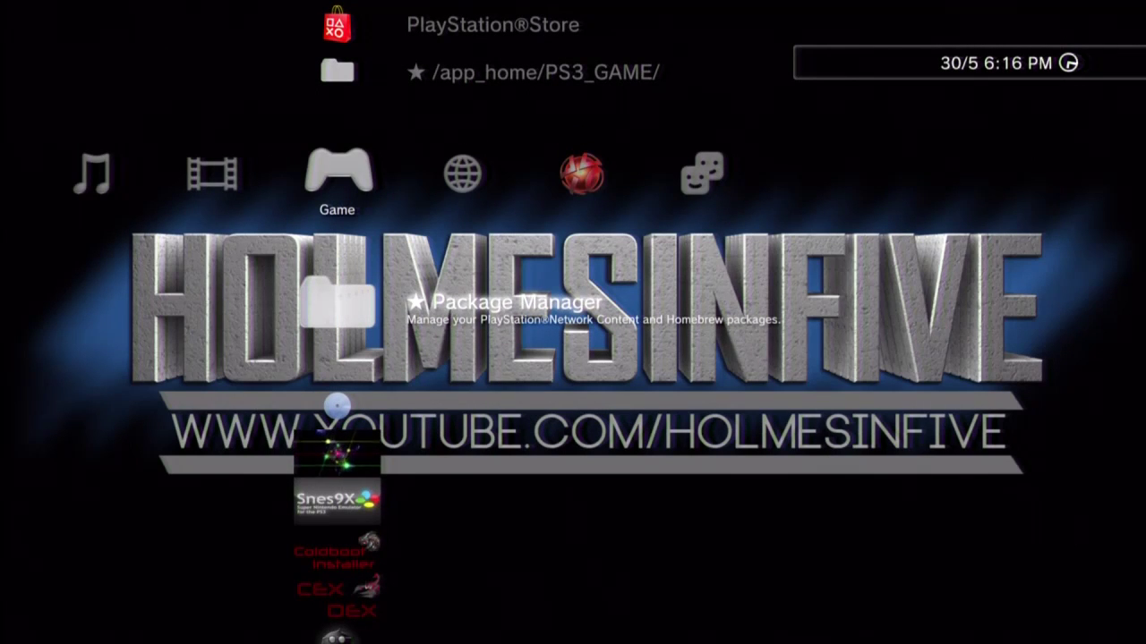